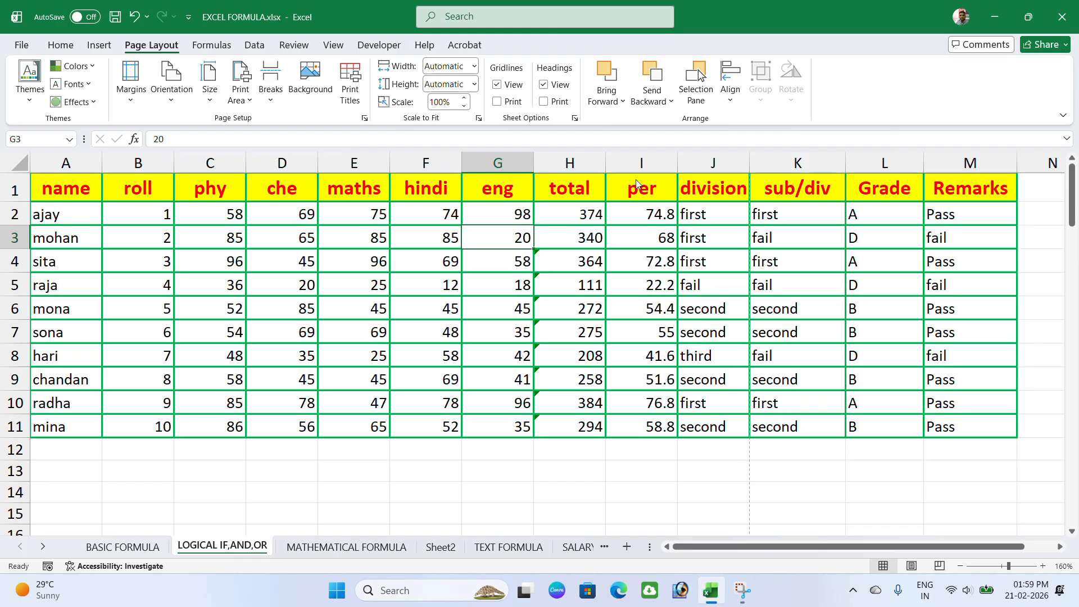
# Step: Narrow the hindi, eng, total and per columns (F to I) to fit their contents
pyautogui.click(690, 238)
pyautogui.moveTo(678, 164); pyautogui.dragTo(452, 171)
# Step: Reduce the sheet's print scale to 75% and check the result in the print preview
pyautogui.click(465, 106)
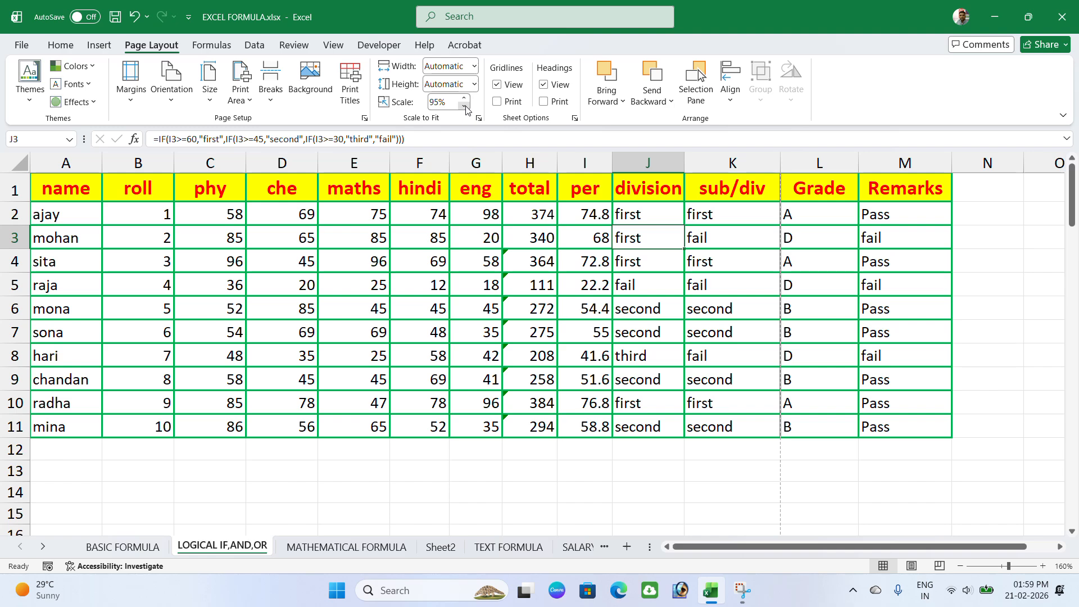
pyautogui.click(464, 106)
pyautogui.click(465, 106)
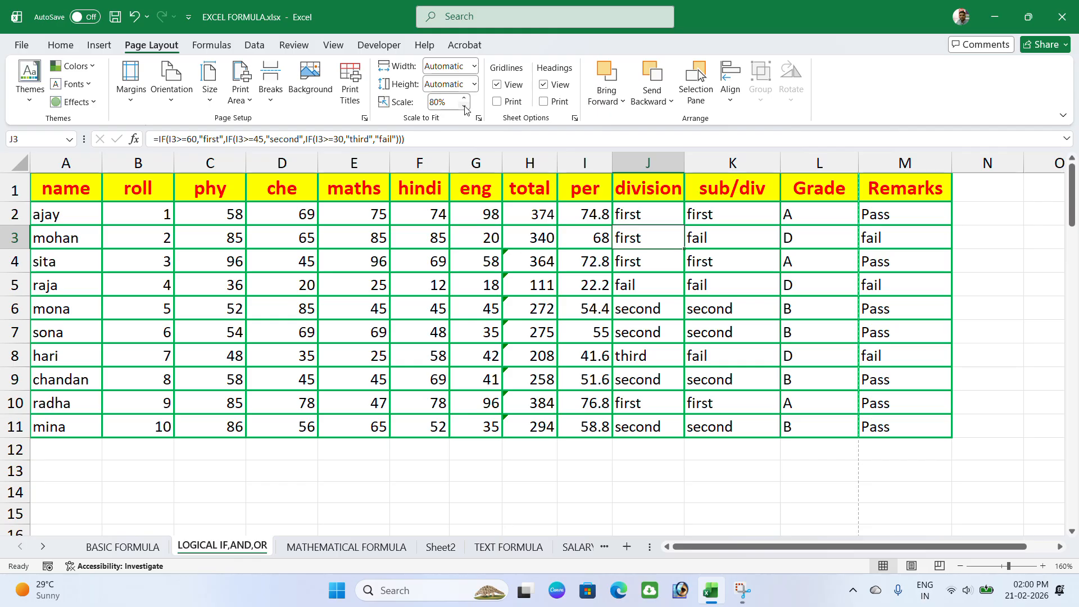
pyautogui.click(464, 106)
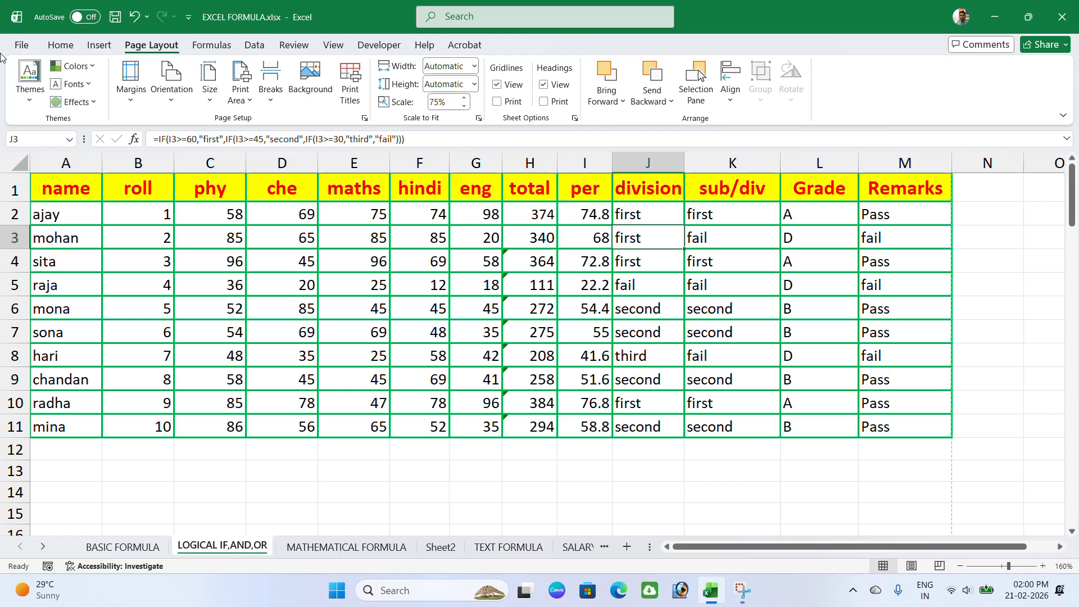
pyautogui.click(21, 46)
pyautogui.click(40, 304)
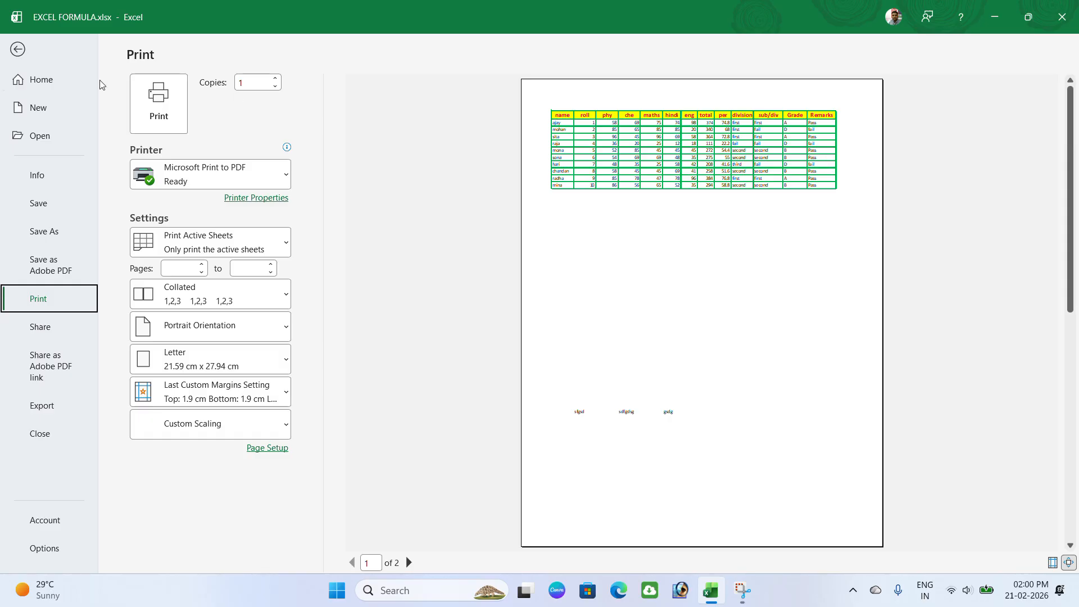
pyautogui.click(17, 50)
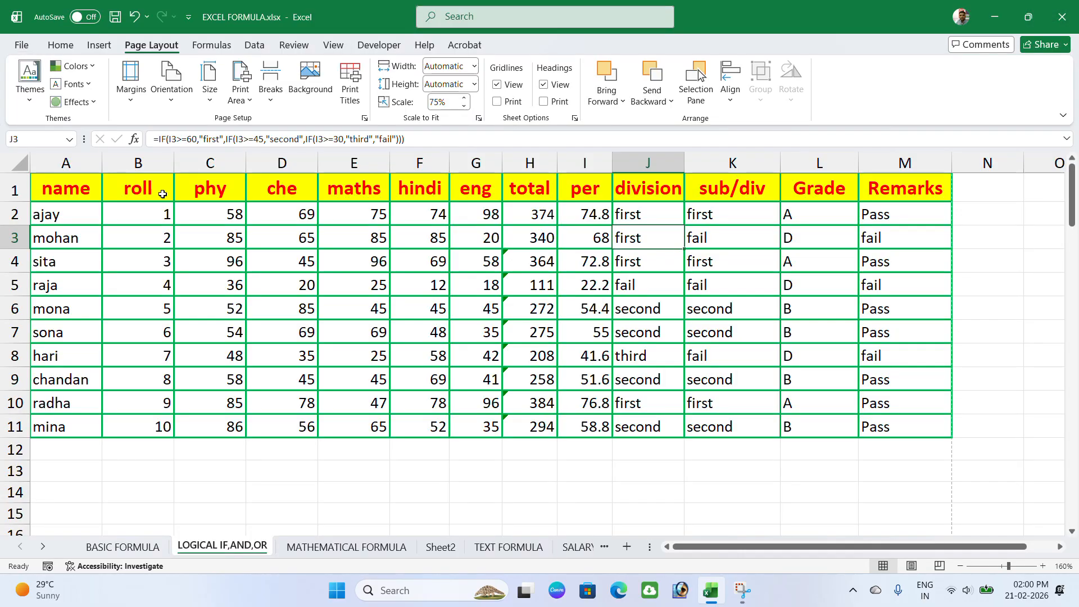
# Step: Restore the sheet's print scale to 100%
pyautogui.click(466, 97)
pyautogui.click(466, 98)
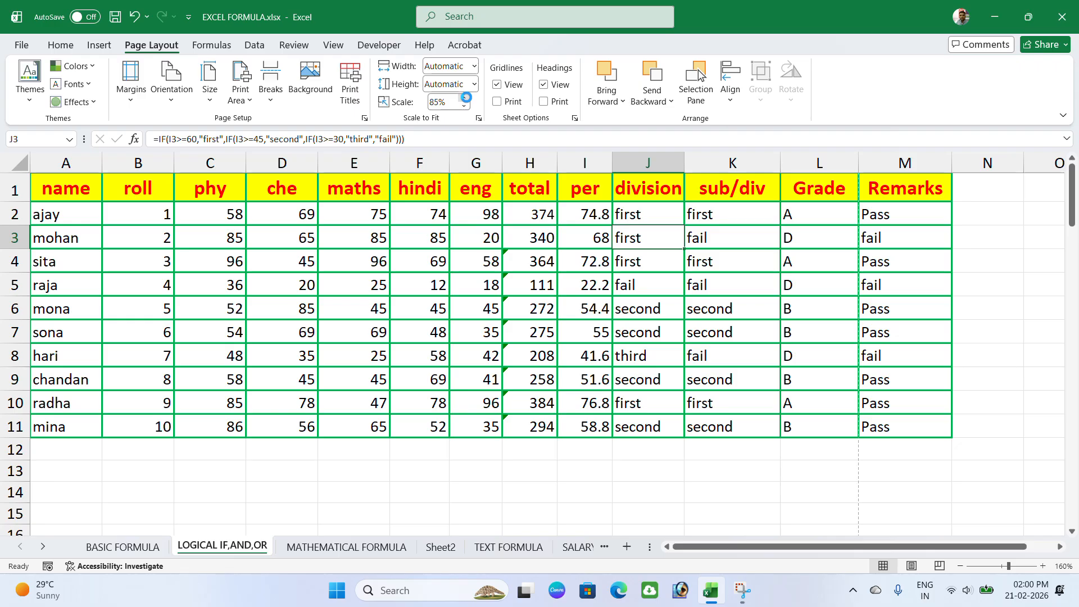
pyautogui.click(466, 98)
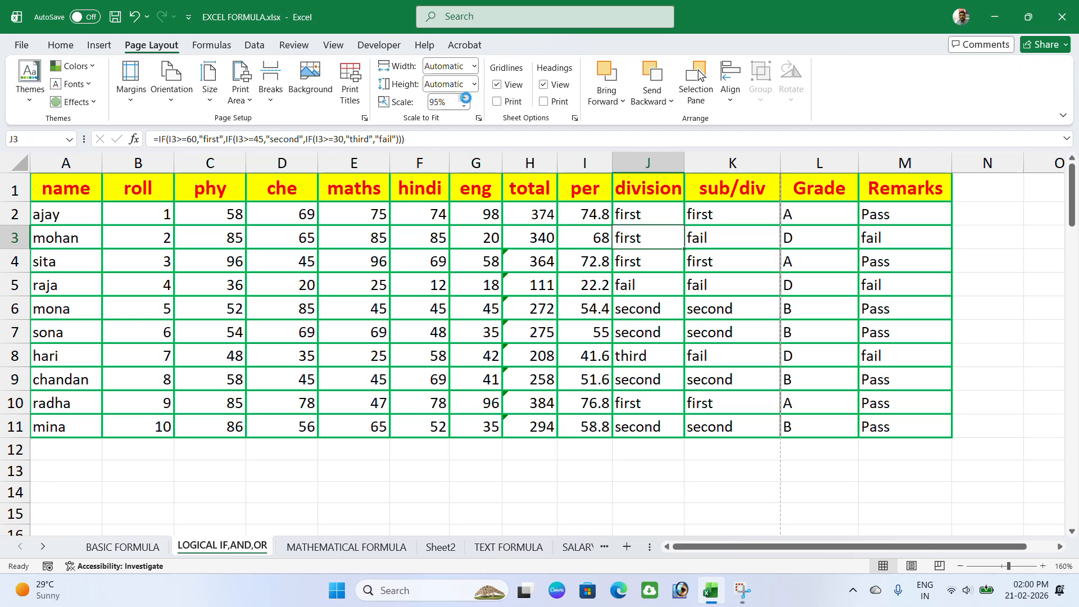
pyautogui.click(466, 98)
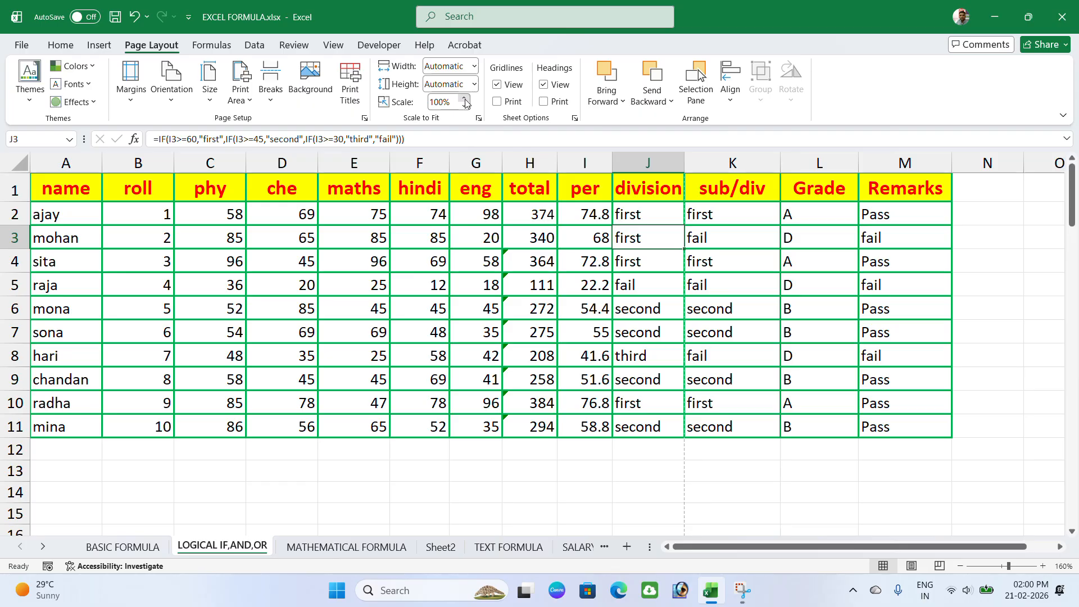
# Step: Hide the worksheet gridlines and show them again
pyautogui.click(498, 85)
pyautogui.scroll(-2, 301, 484)
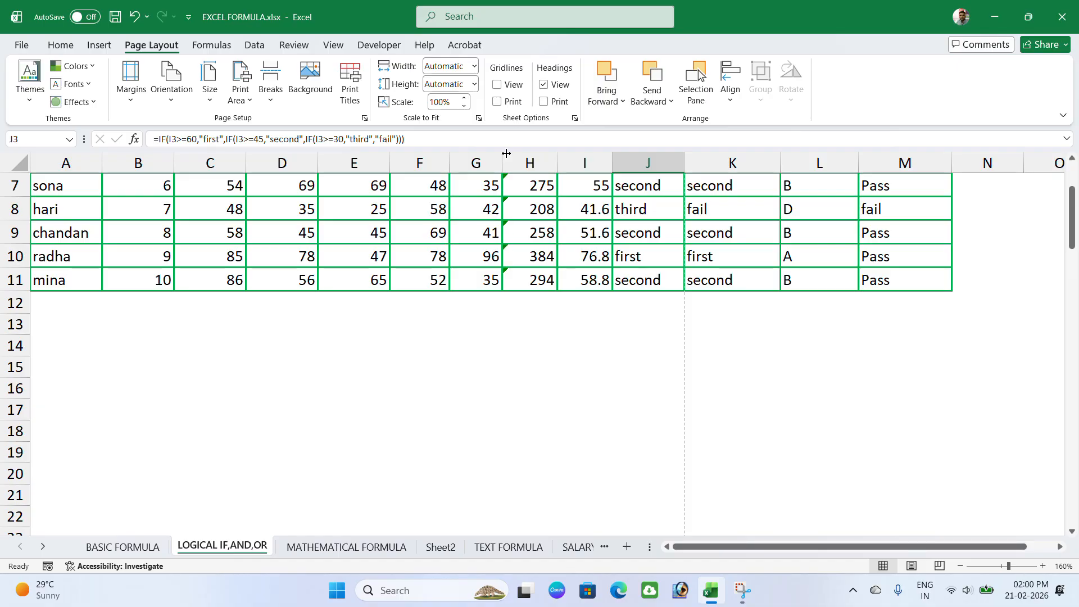
pyautogui.click(501, 87)
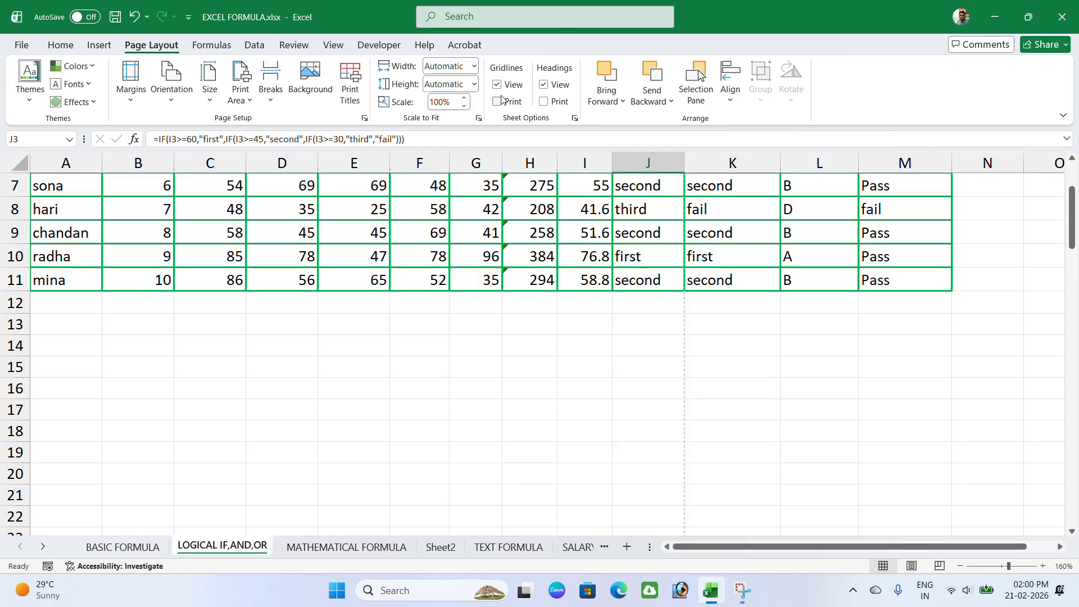
# Step: Enable printing of gridlines and headings, hiding and redisplaying the row and column headings on the sheet
pyautogui.click(498, 102)
pyautogui.scroll(2, 651, 255)
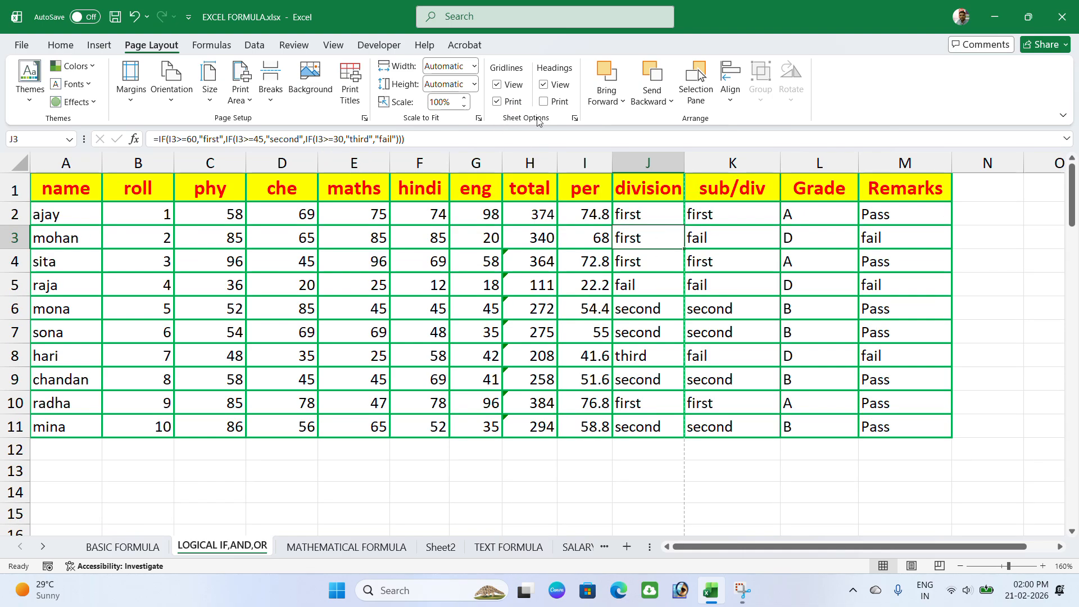
pyautogui.click(551, 86)
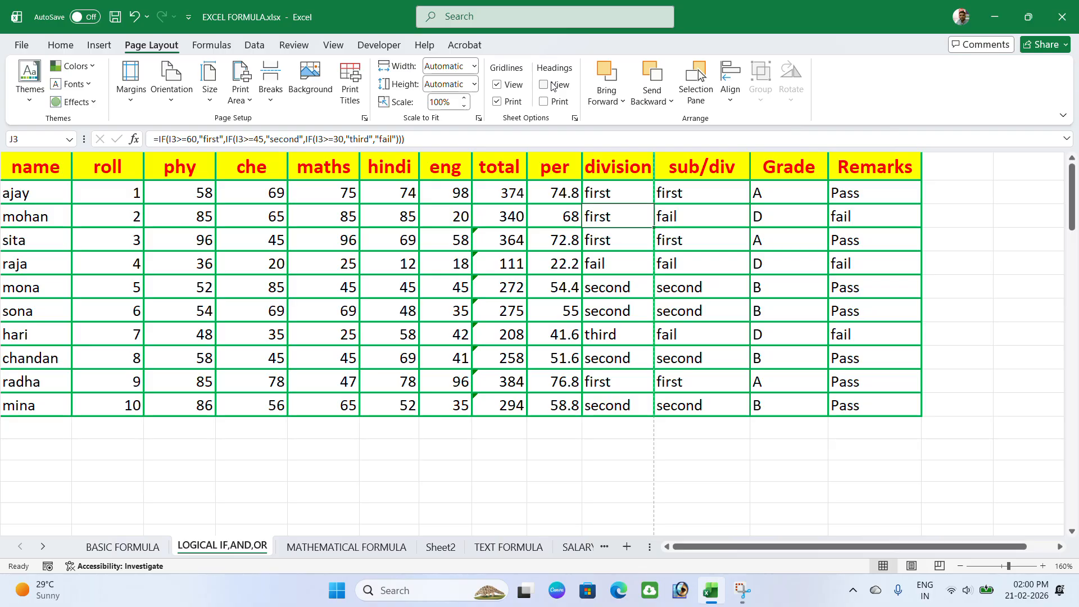
pyautogui.click(551, 86)
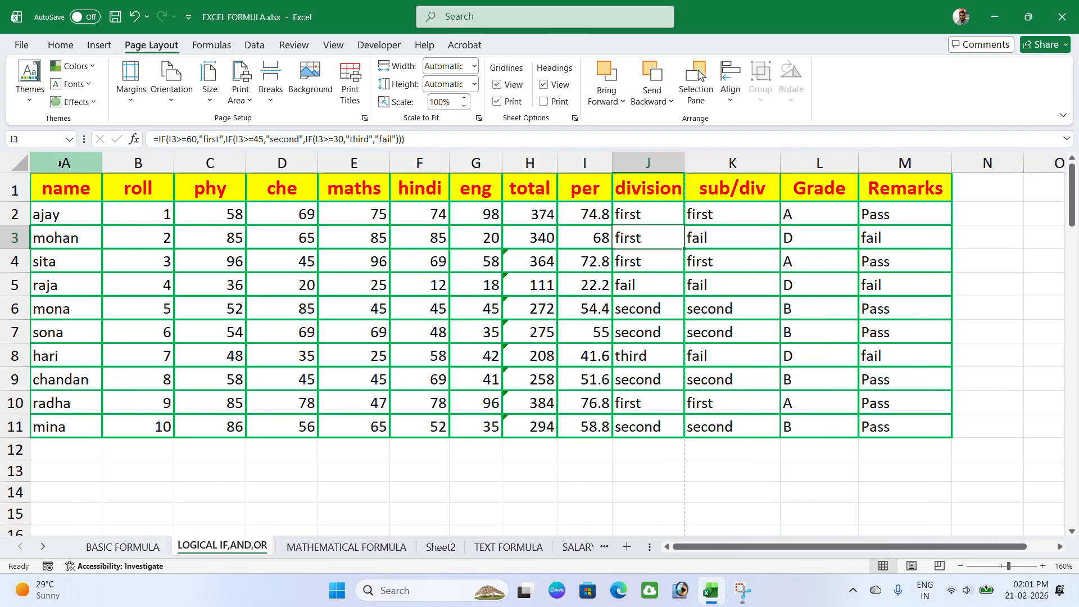
pyautogui.click(555, 84)
pyautogui.click(555, 85)
pyautogui.click(544, 102)
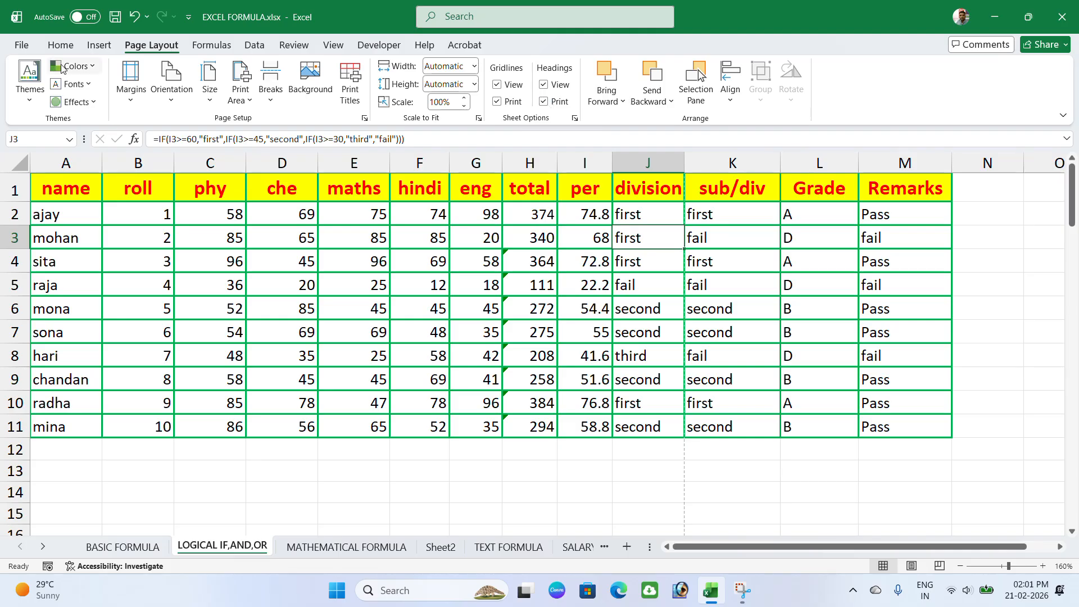
# Step: Examine the first two pages of the print preview for gridlines and headings, and return to the sheet
pyautogui.click(26, 45)
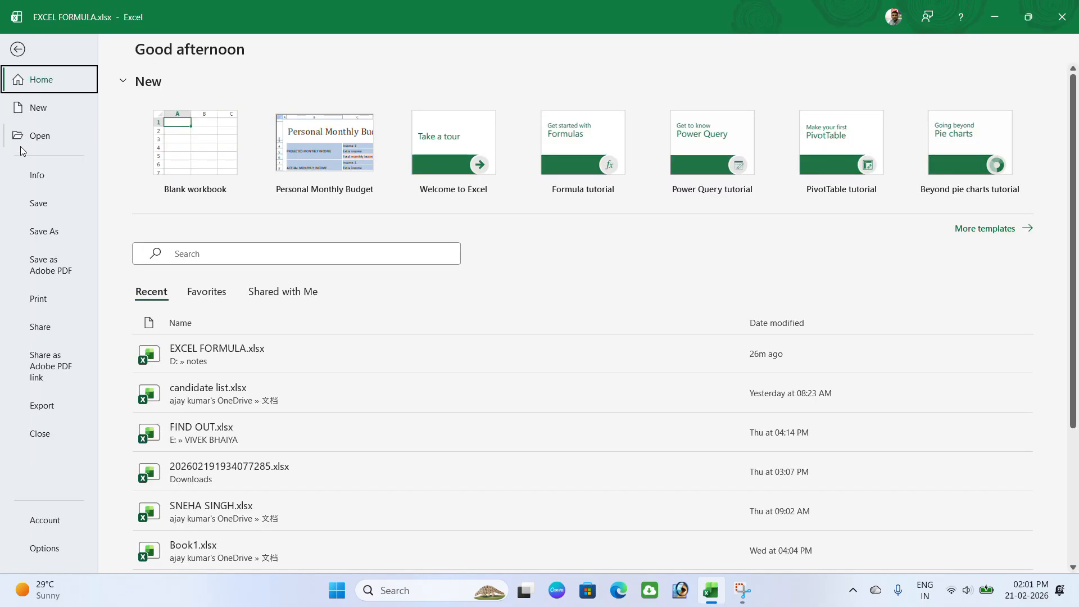
pyautogui.click(40, 298)
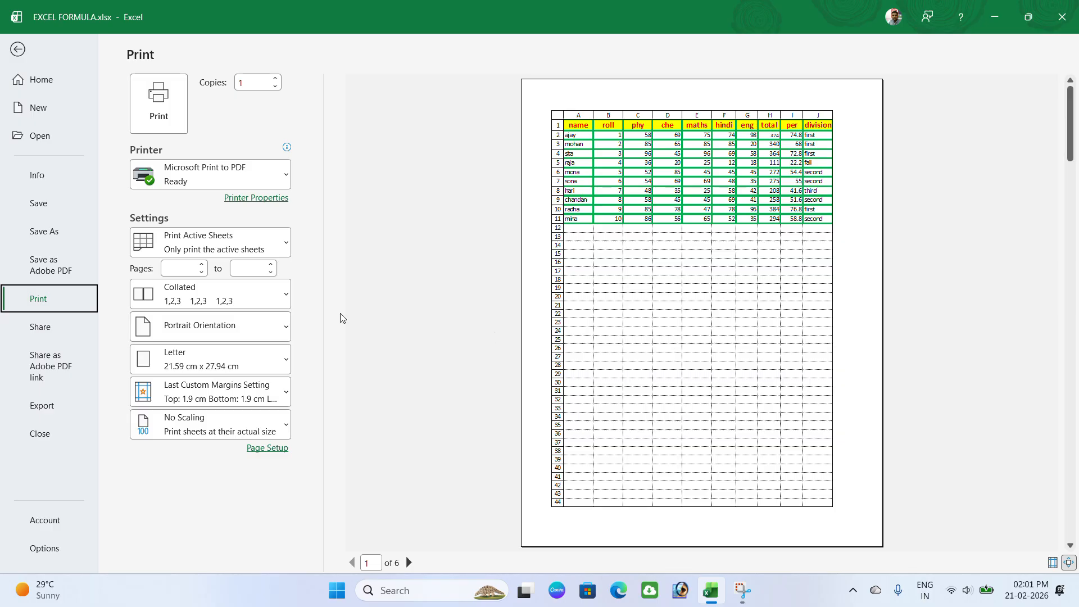
pyautogui.click(409, 563)
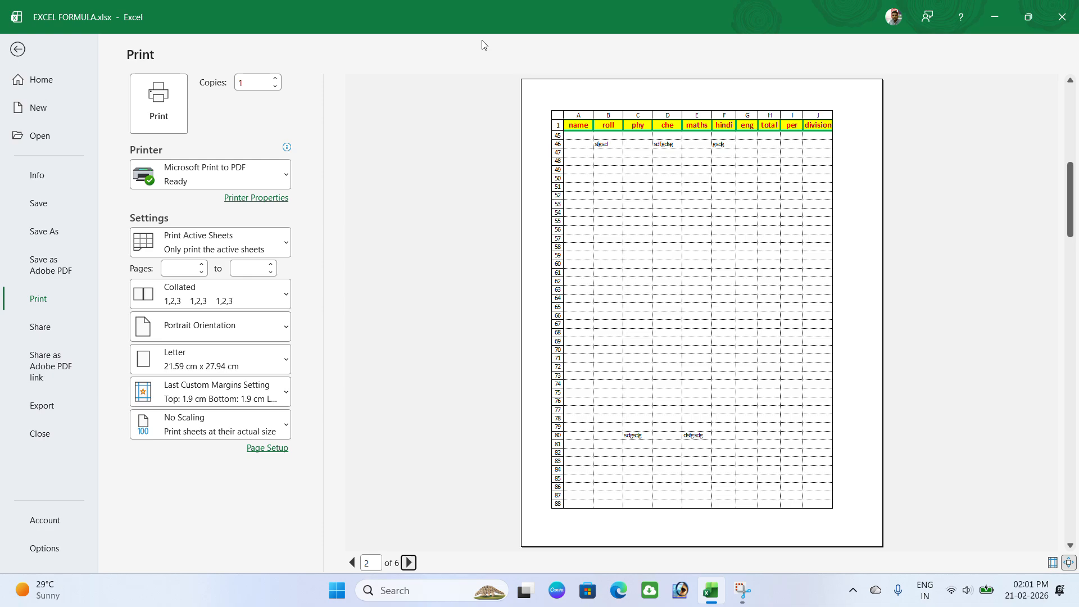
pyautogui.click(12, 50)
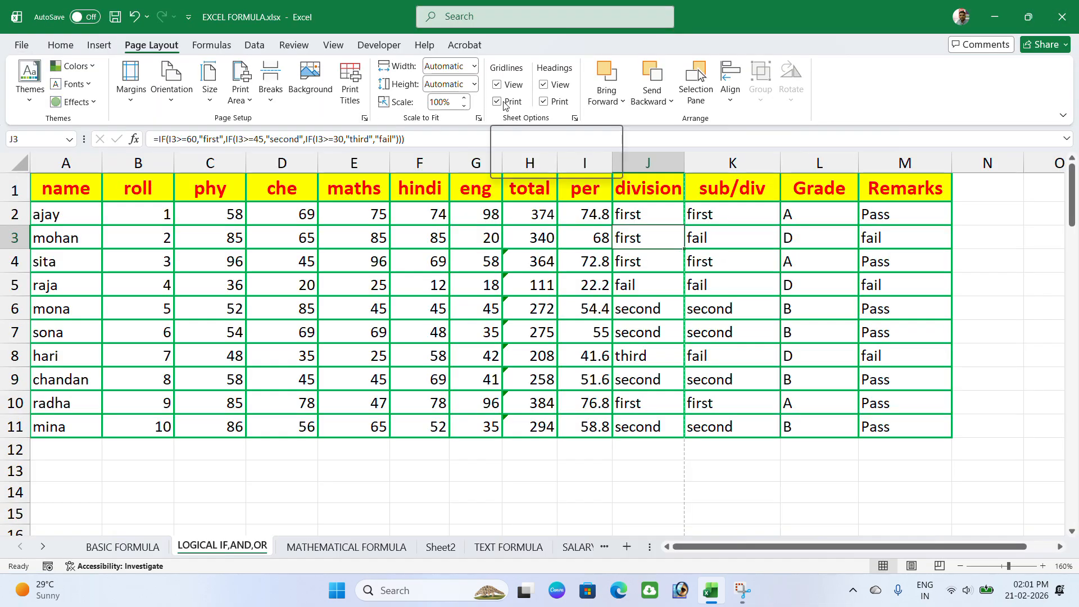
# Step: Disable printing of gridlines and headings and check the print preview
pyautogui.click(505, 104)
pyautogui.click(548, 102)
pyautogui.click(31, 45)
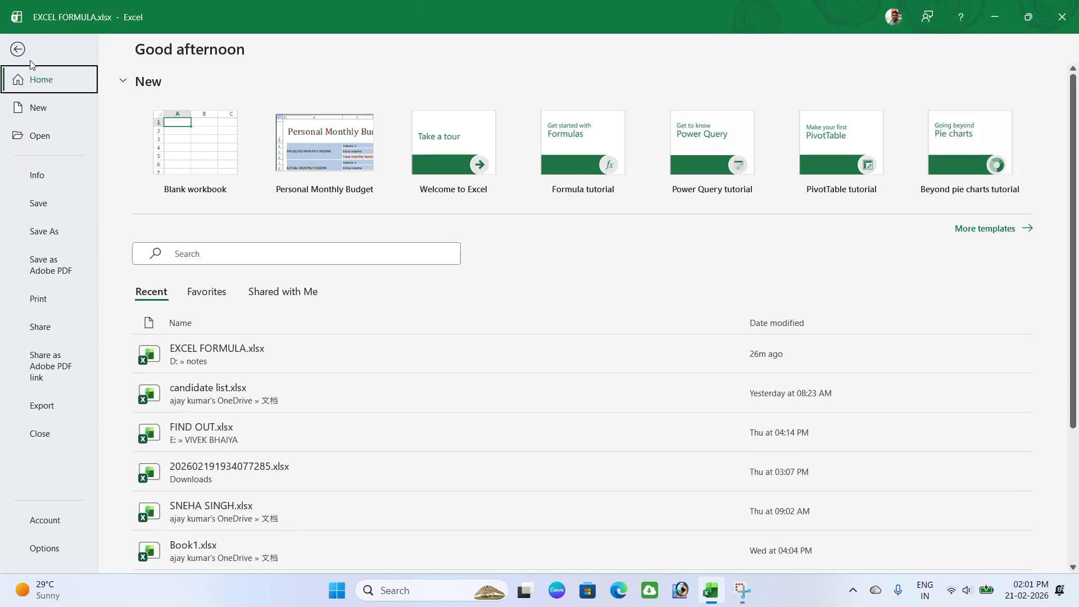
pyautogui.click(38, 299)
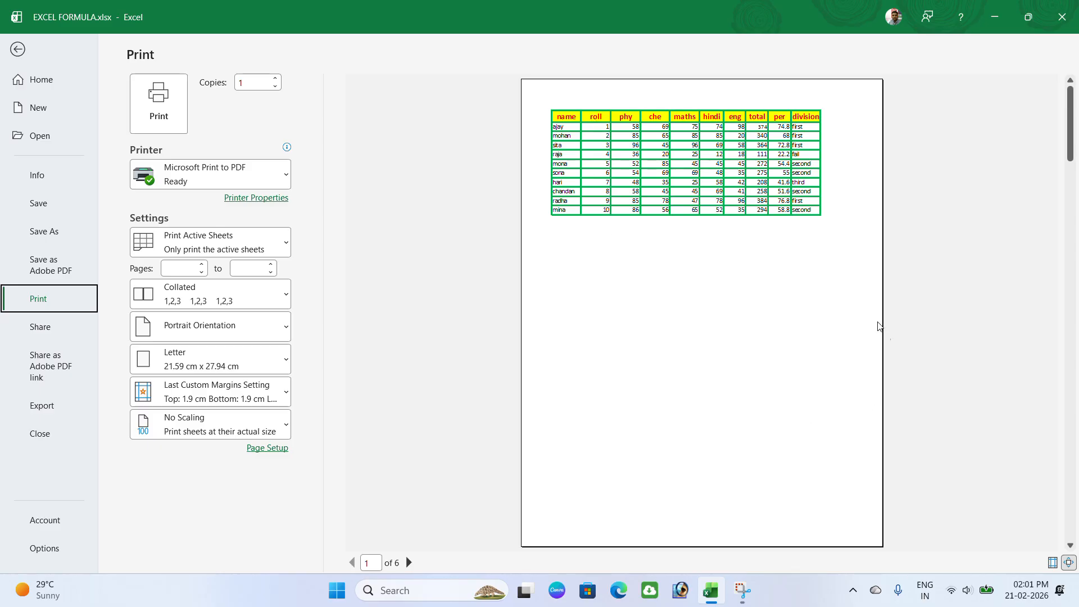
pyautogui.click(21, 50)
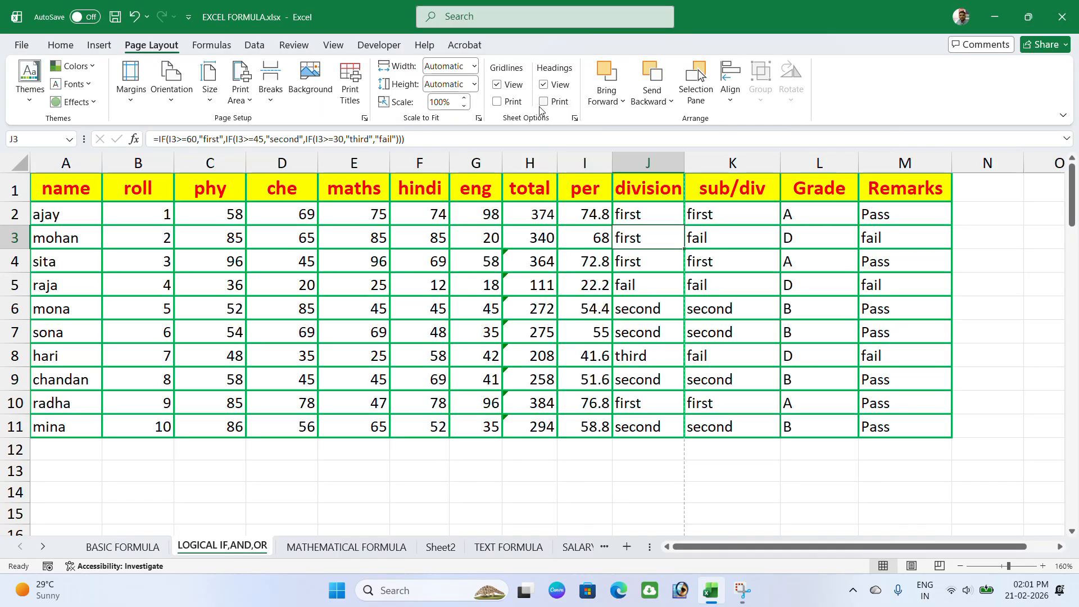
pyautogui.click(622, 102)
pyautogui.click(670, 105)
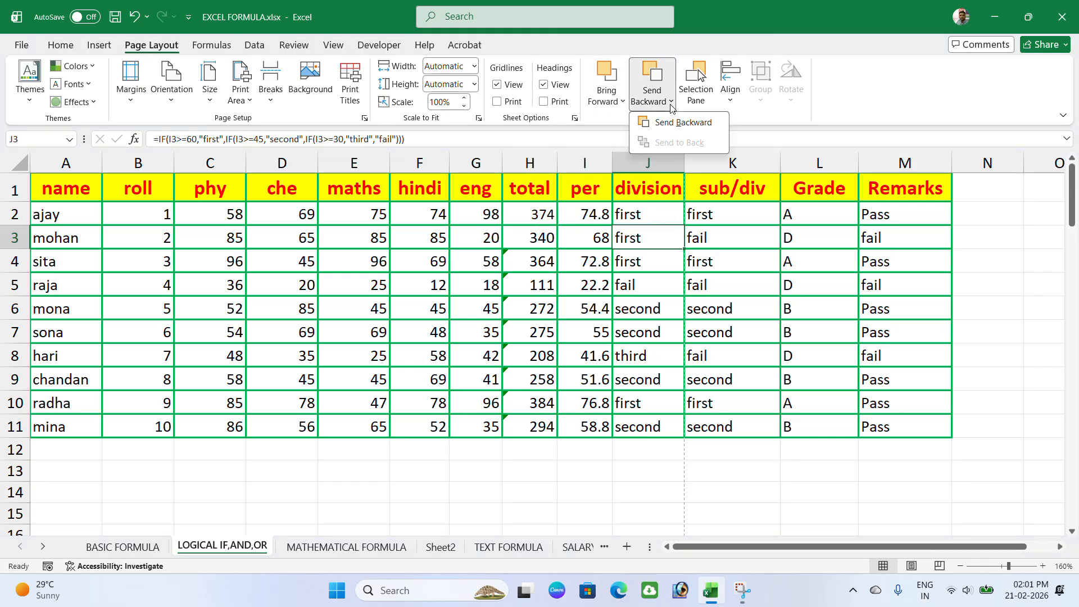
pyautogui.click(595, 338)
pyautogui.click(595, 339)
# Step: Draw an oval in the empty rows below the table and a right arrow about 6.7 cm wide overlapping it
pyautogui.scroll(-2, 595, 338)
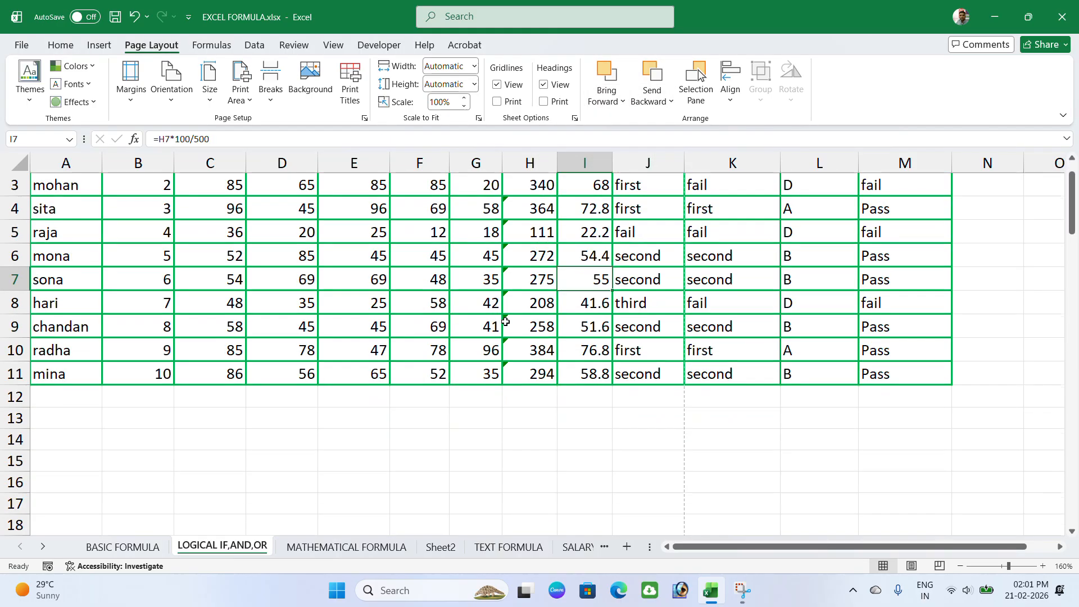
pyautogui.click(99, 45)
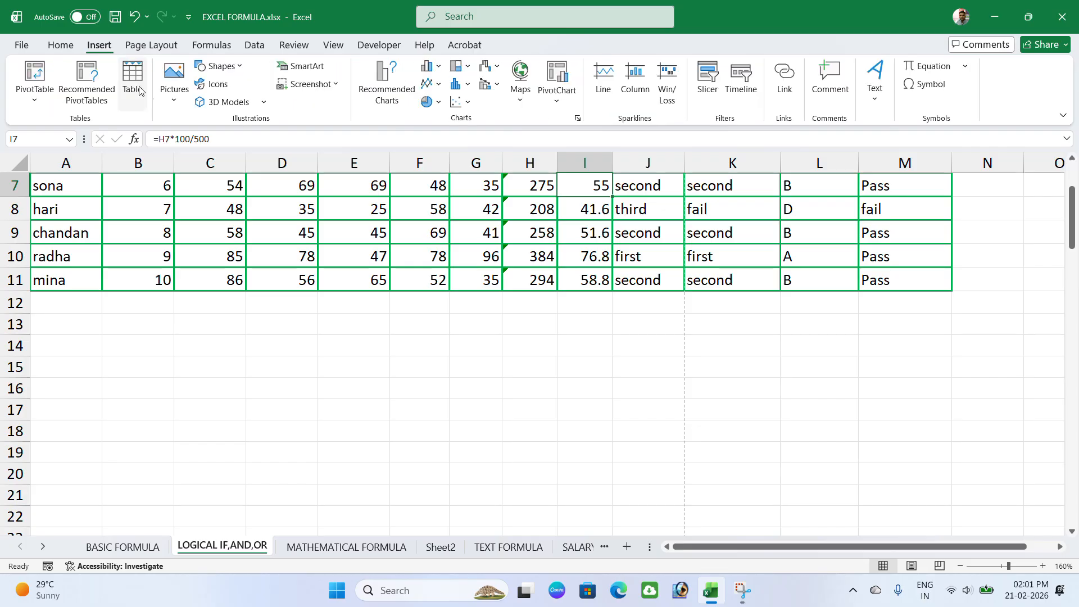
pyautogui.click(243, 68)
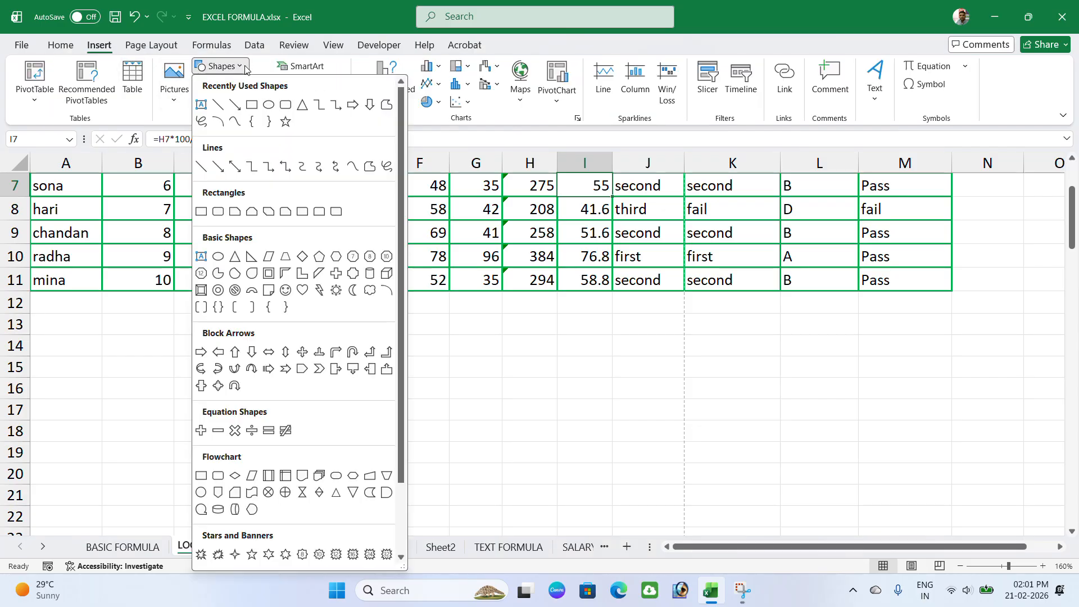
pyautogui.click(269, 104)
pyautogui.moveTo(266, 342); pyautogui.dragTo(459, 454)
pyautogui.click(74, 84)
pyautogui.moveTo(105, 239); pyautogui.dragTo(391, 396)
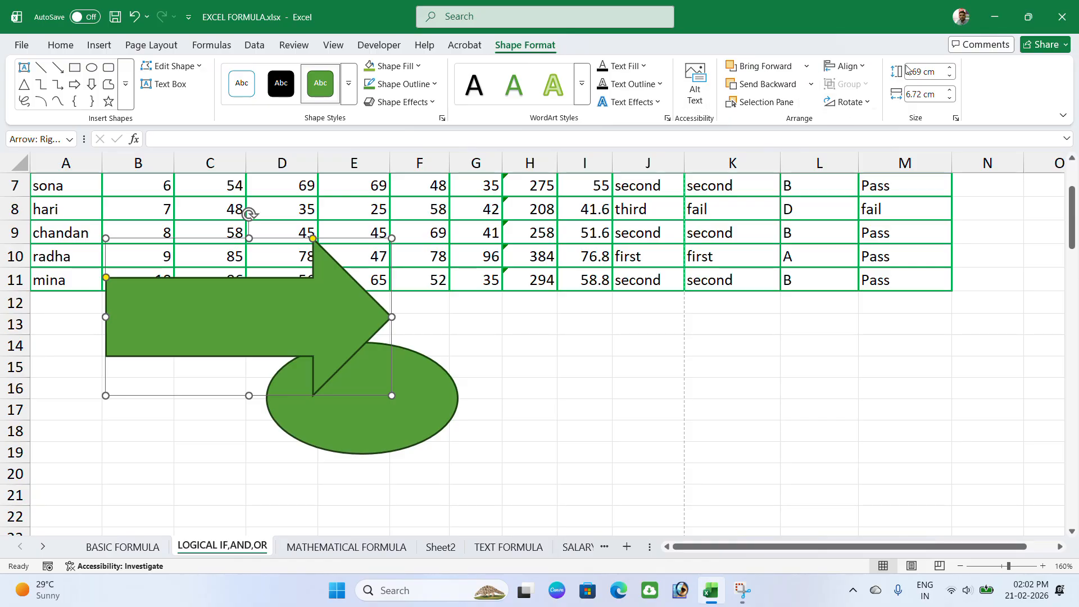
# Step: Send the right arrow backward behind the oval and move it slightly downward
pyautogui.click(162, 47)
pyautogui.click(621, 102)
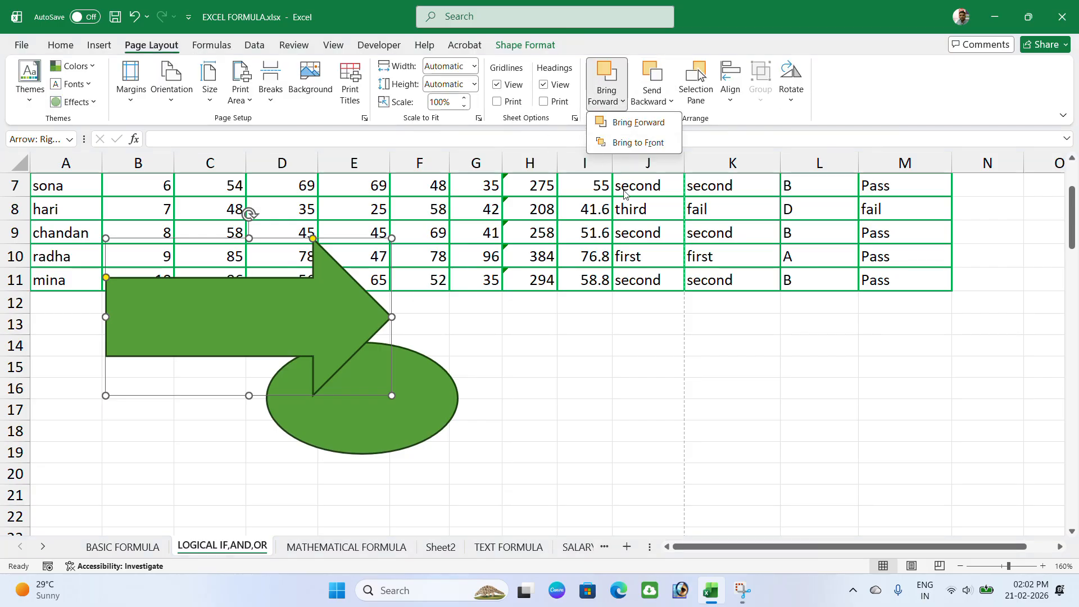
pyautogui.click(653, 100)
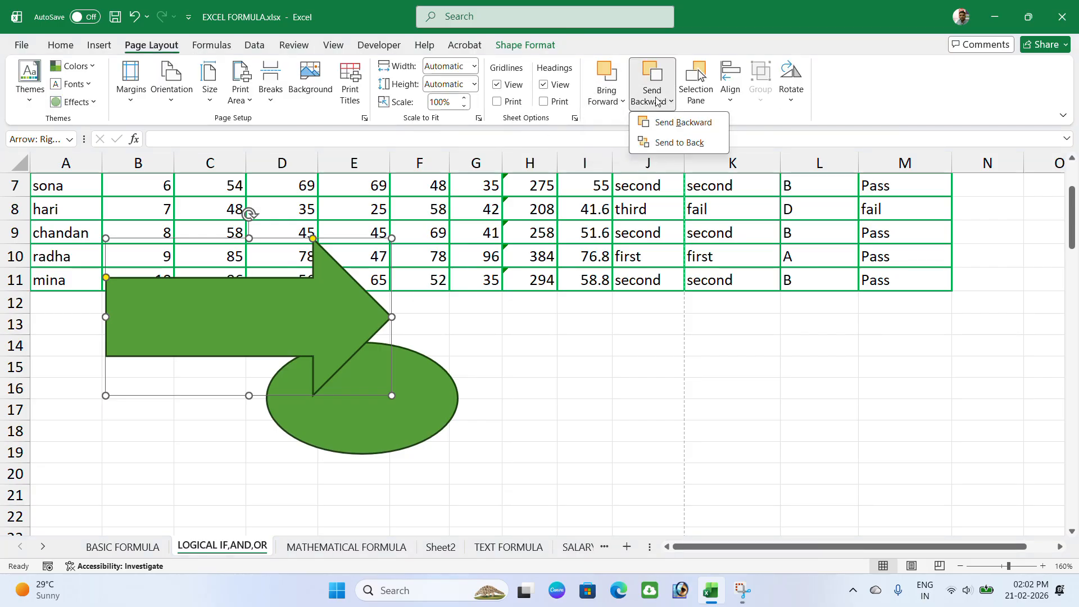
pyautogui.click(682, 123)
pyautogui.moveTo(335, 298); pyautogui.dragTo(347, 327)
# Step: Bring the right arrow forward so it lies in front of the oval
pyautogui.click(621, 101)
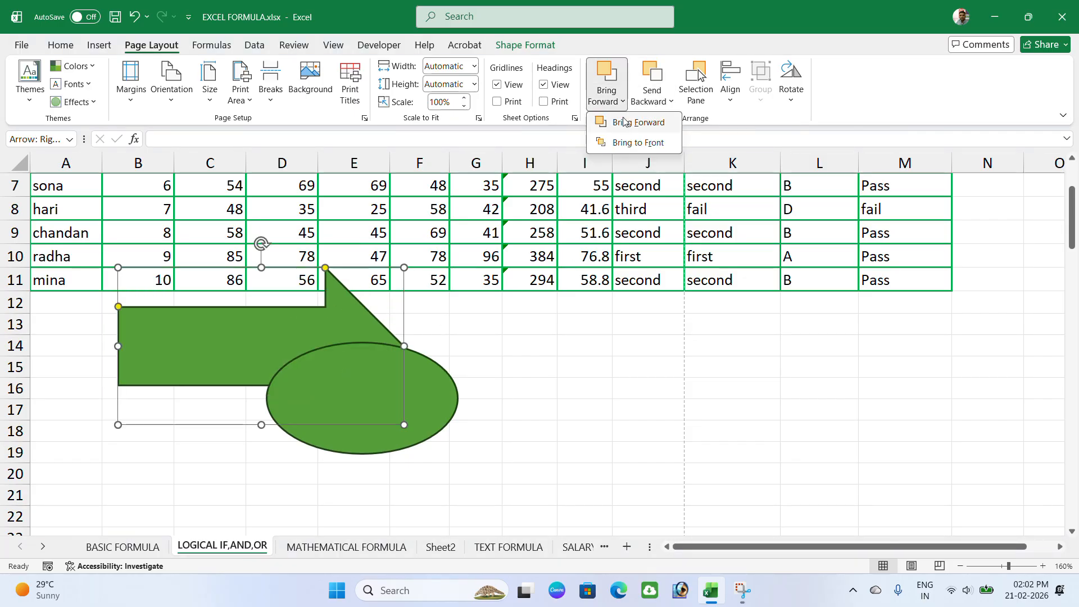
pyautogui.click(625, 122)
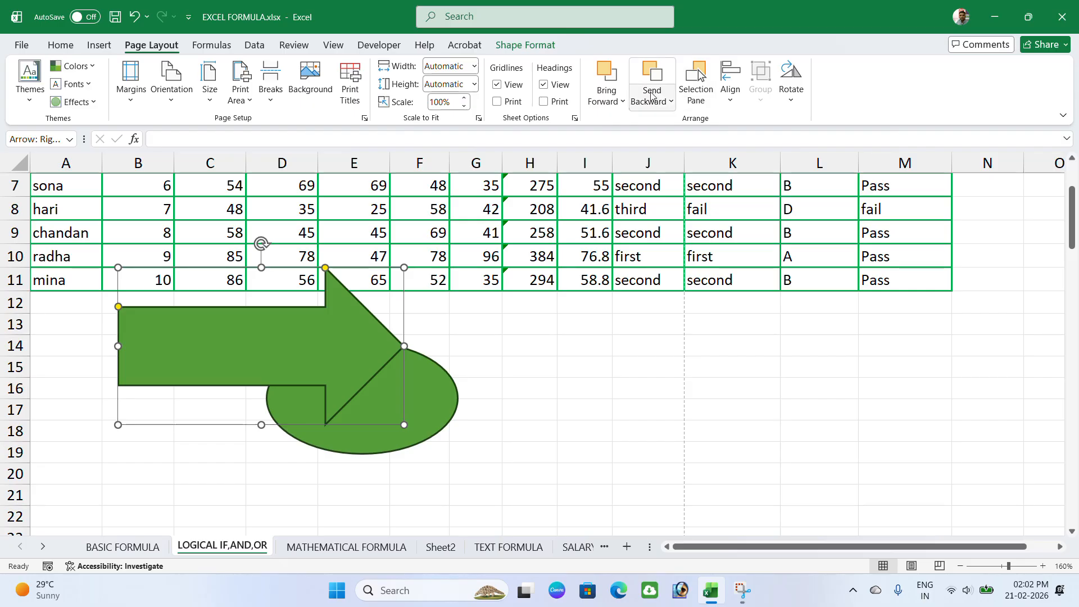
# Step: Select the oval and the right arrow in turn from the Selection Pane, and close the pane
pyautogui.click(700, 101)
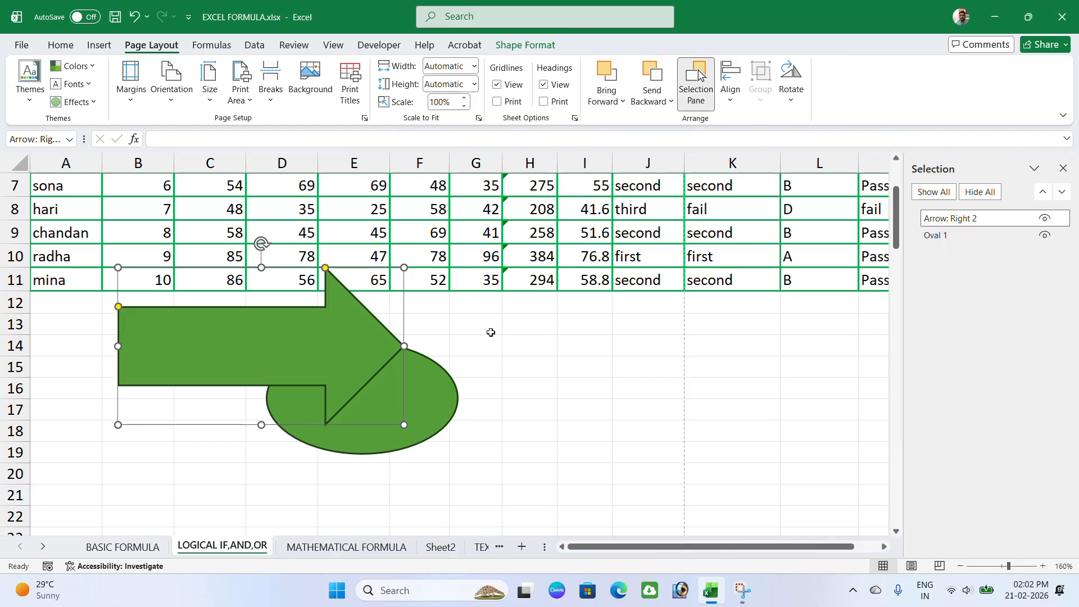
pyautogui.click(936, 235)
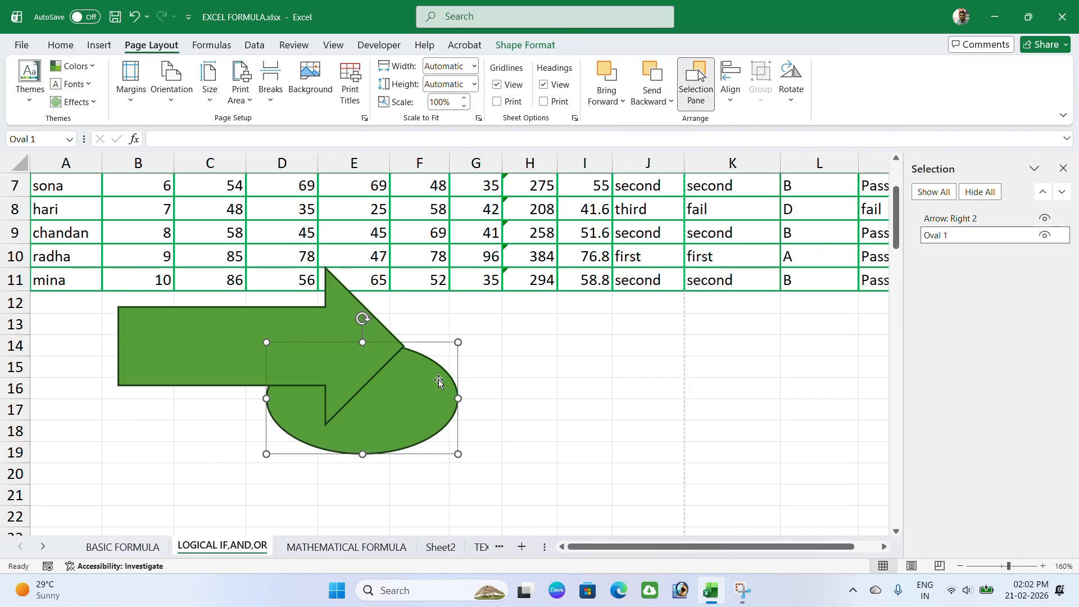
pyautogui.click(936, 219)
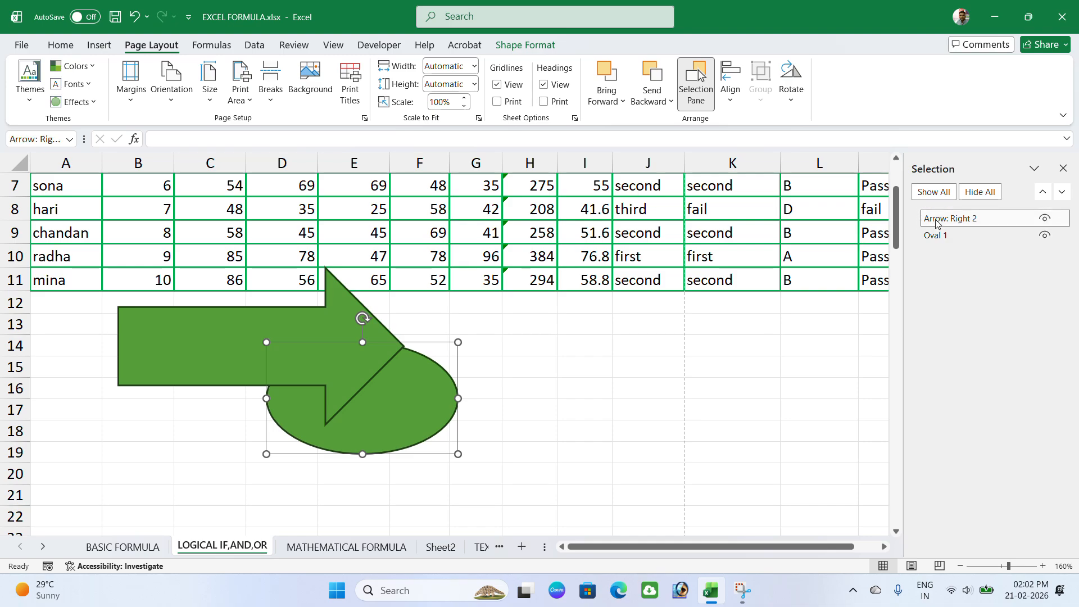
pyautogui.click(1064, 168)
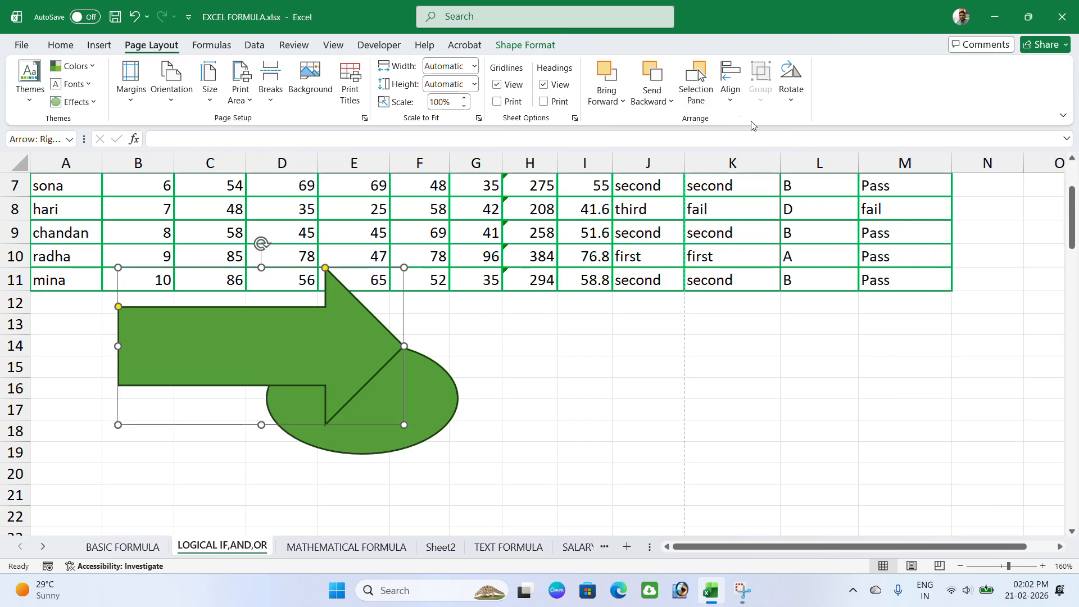
# Step: Group the arrow and the oval and move the group to the right, slightly upward
pyautogui.keyDown('ctrl'); pyautogui.click(443, 392); pyautogui.keyUp('ctrl')
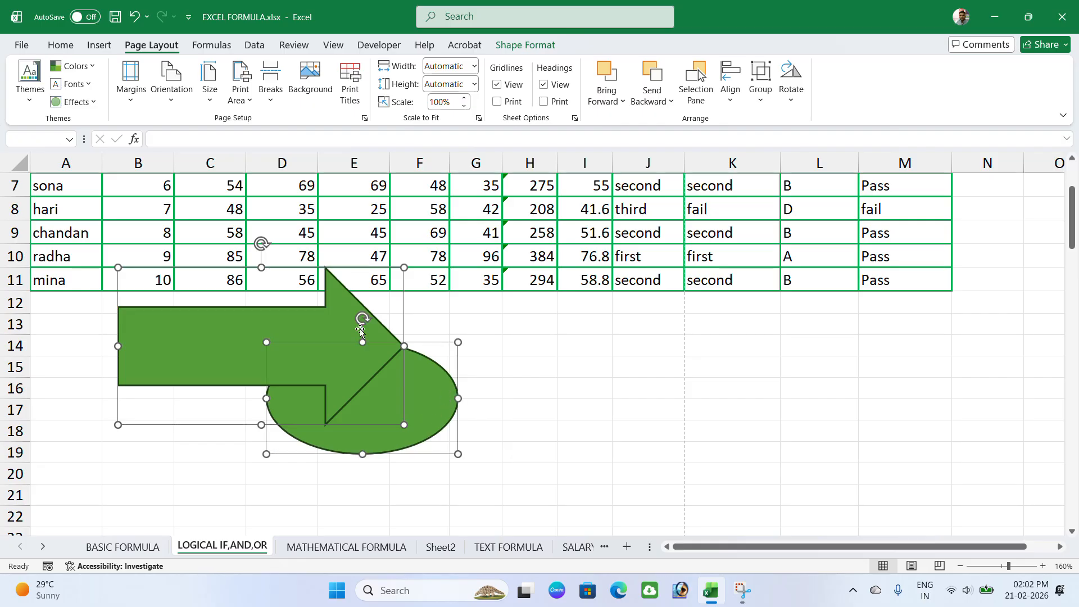
pyautogui.click(753, 100)
pyautogui.click(784, 124)
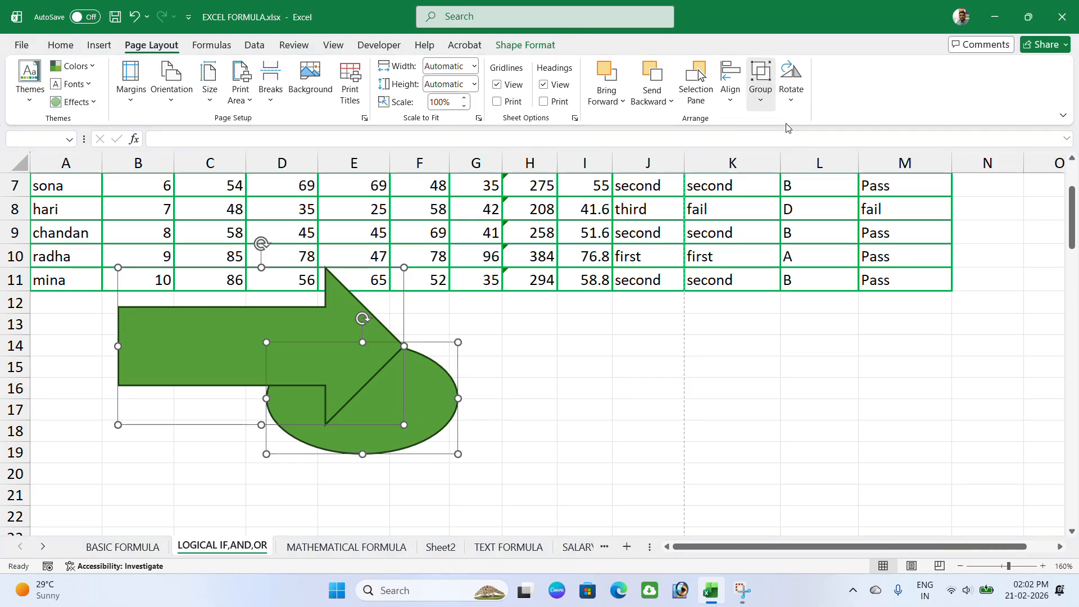
pyautogui.moveTo(370, 356); pyautogui.dragTo(561, 314)
# Step: Ungroup the arrow and the oval
pyautogui.click(760, 93)
pyautogui.click(787, 165)
pyautogui.click(715, 261)
# Step: Rotate the arrow right by 90°
pyautogui.click(552, 289)
pyautogui.click(791, 90)
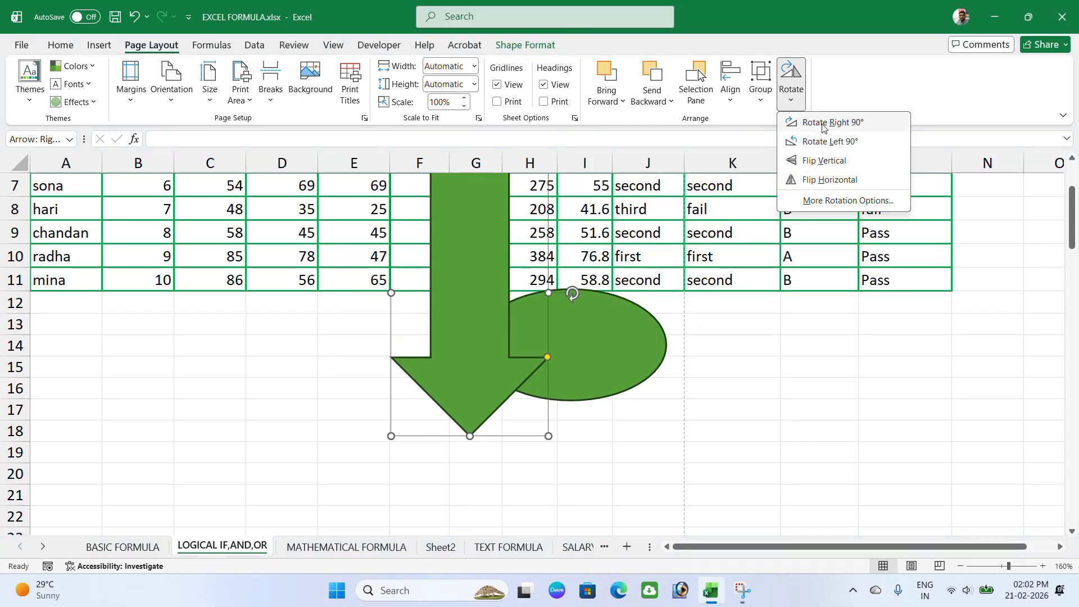
pyautogui.click(822, 124)
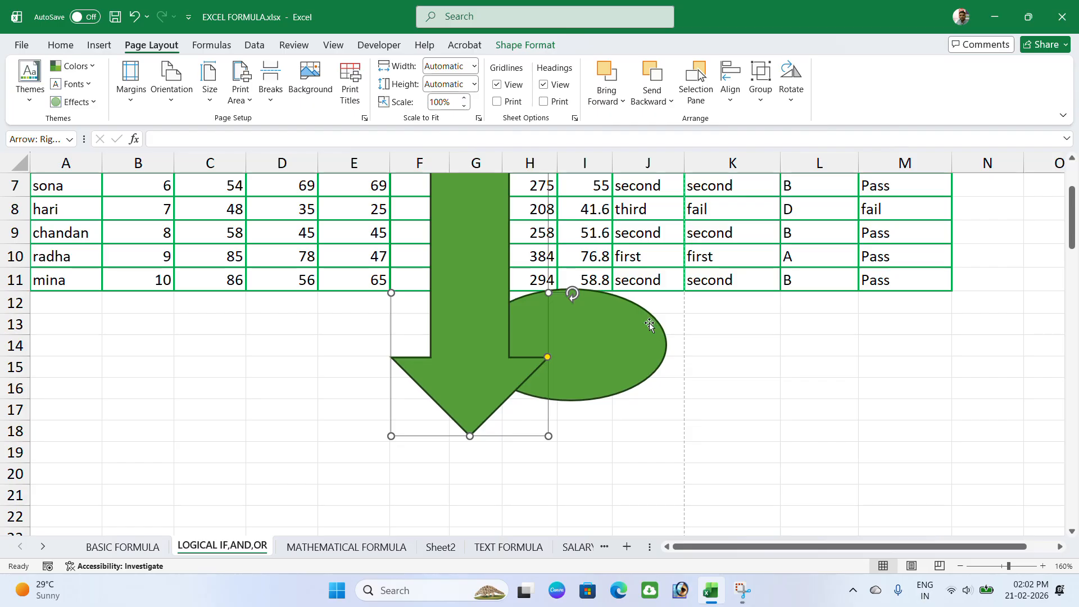